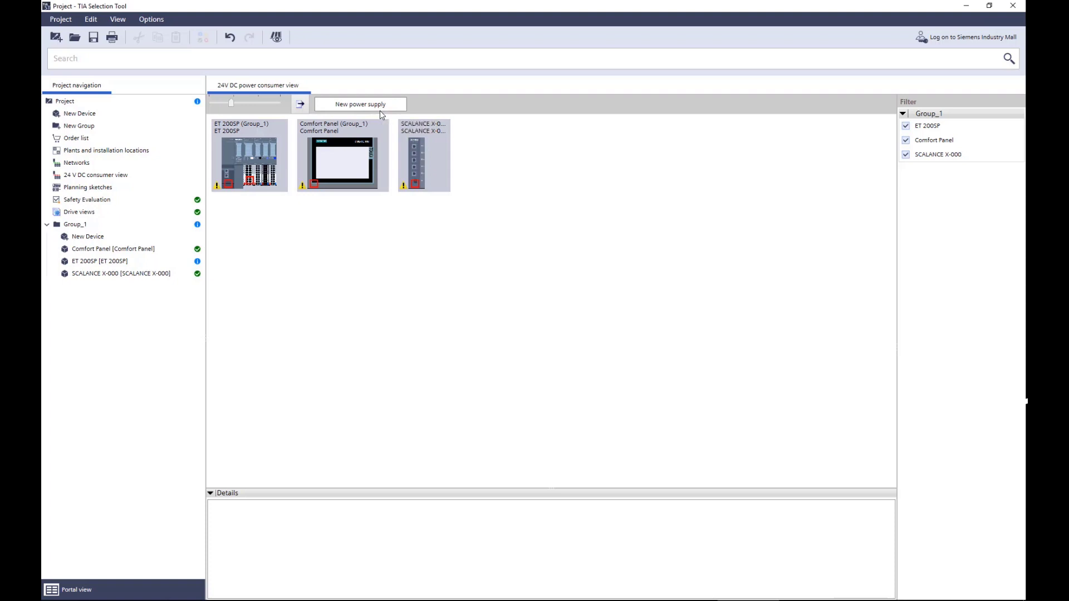
Step: Add a new power supply feeding Comfort Panel, IM 155-6, DI 8x24VDC and SCALANCE X-000, with 3 A reserve
click(380, 111)
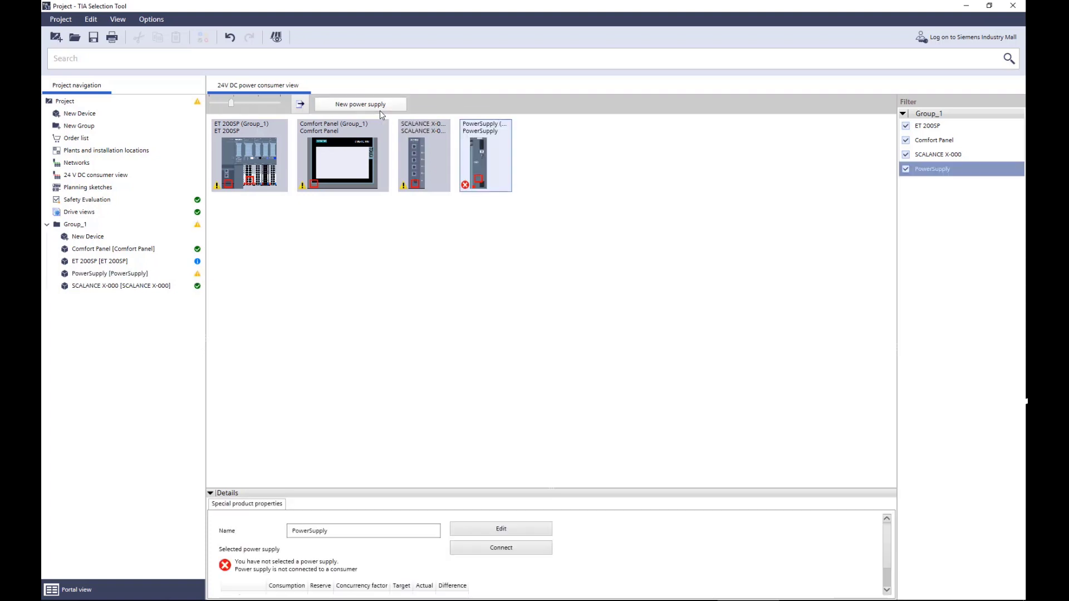
double_click(473, 159)
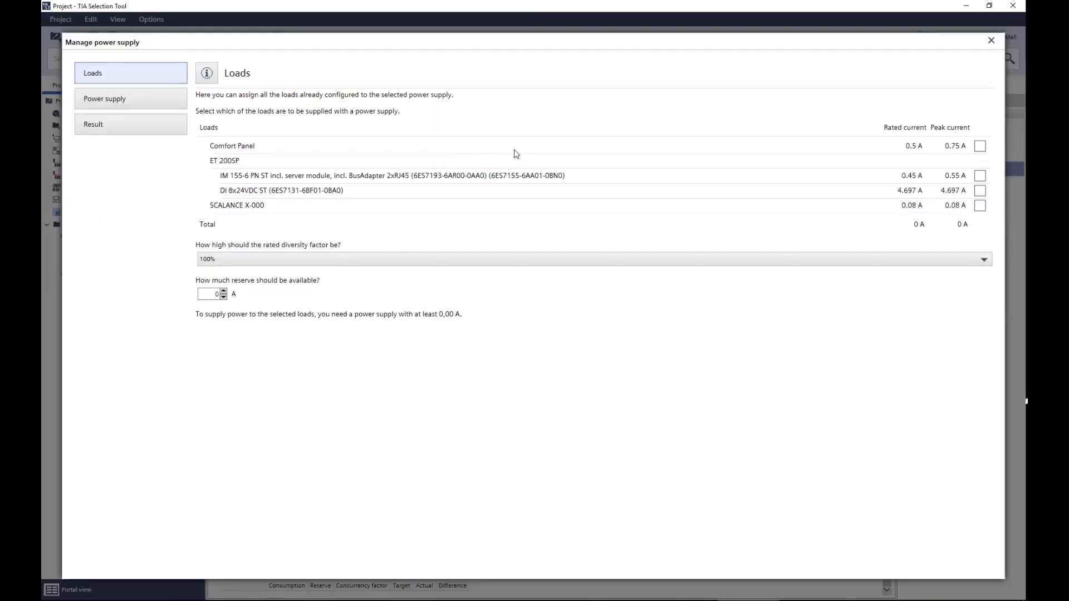
click(979, 146)
click(980, 176)
click(980, 190)
click(980, 205)
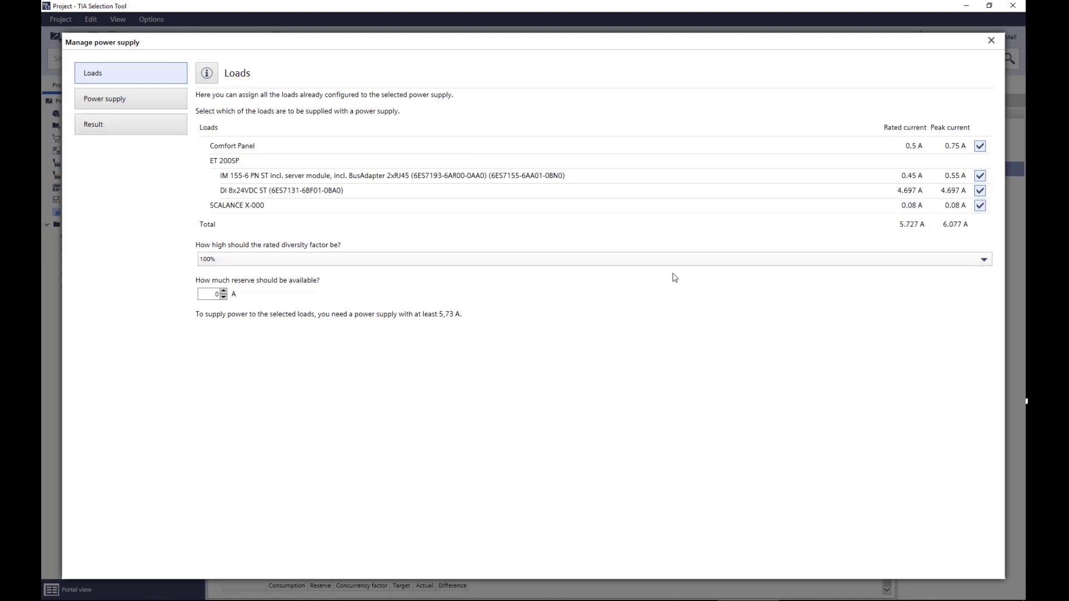
click(216, 294)
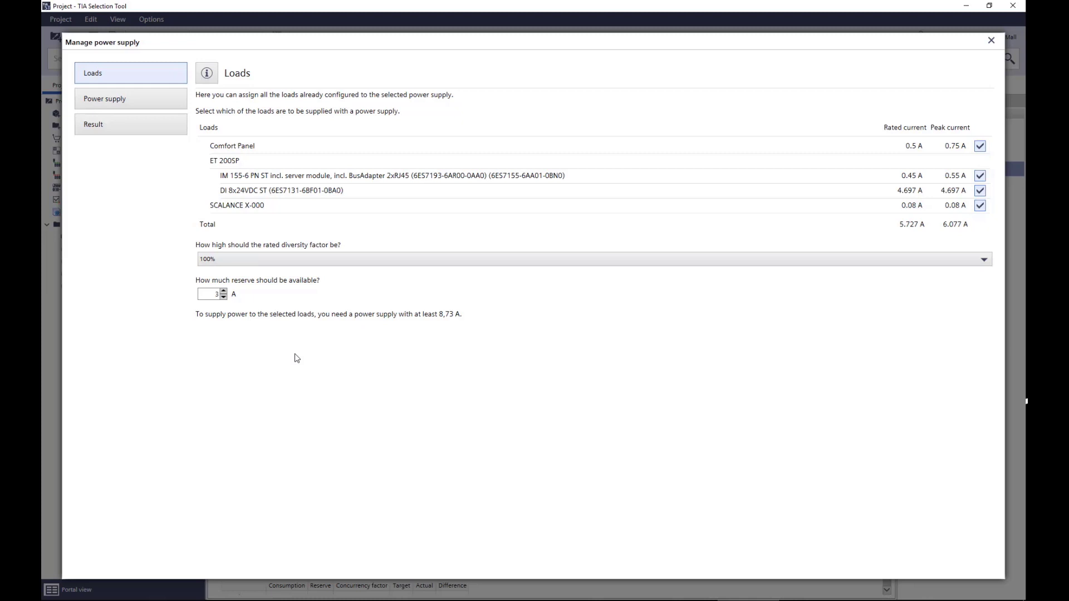
Step: Open the power supply catalogue filtered to 1-phase AC, push-in SITOP PSU6200 units
click(132, 109)
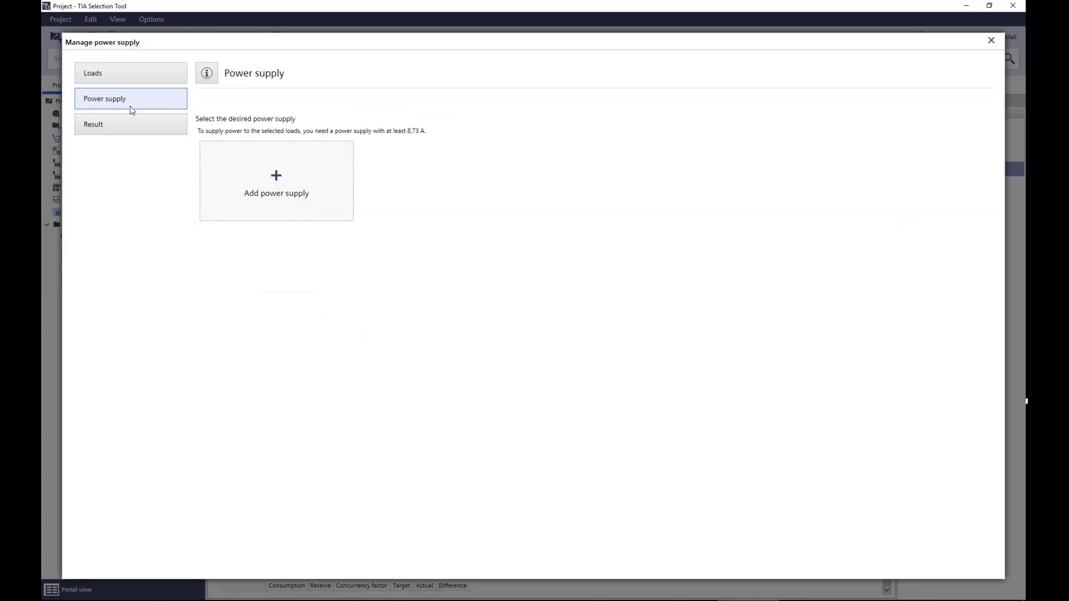
click(241, 178)
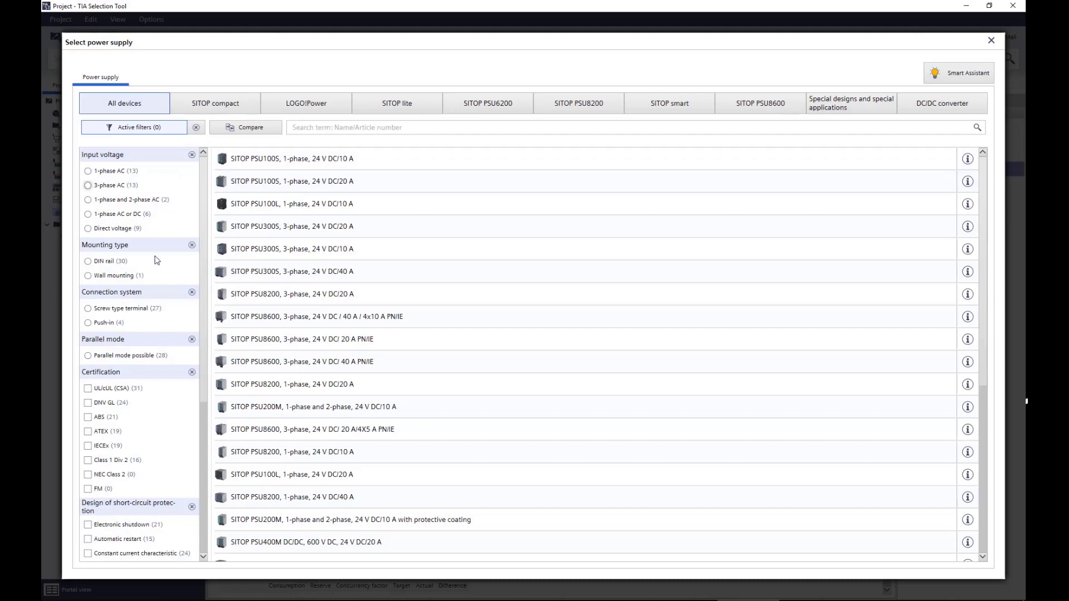
click(90, 172)
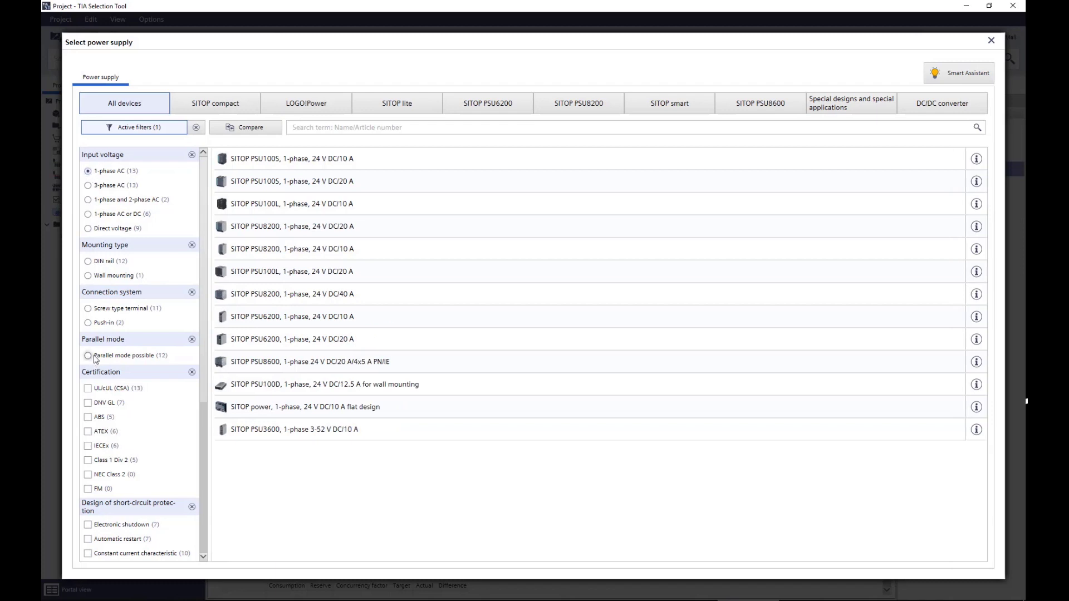
click(88, 324)
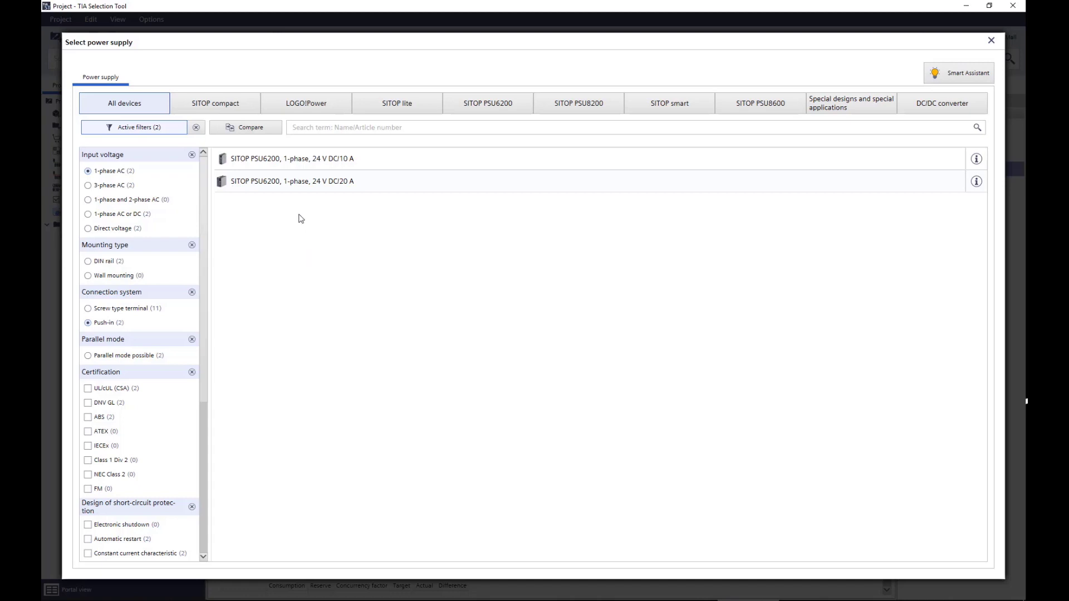
double_click(277, 167)
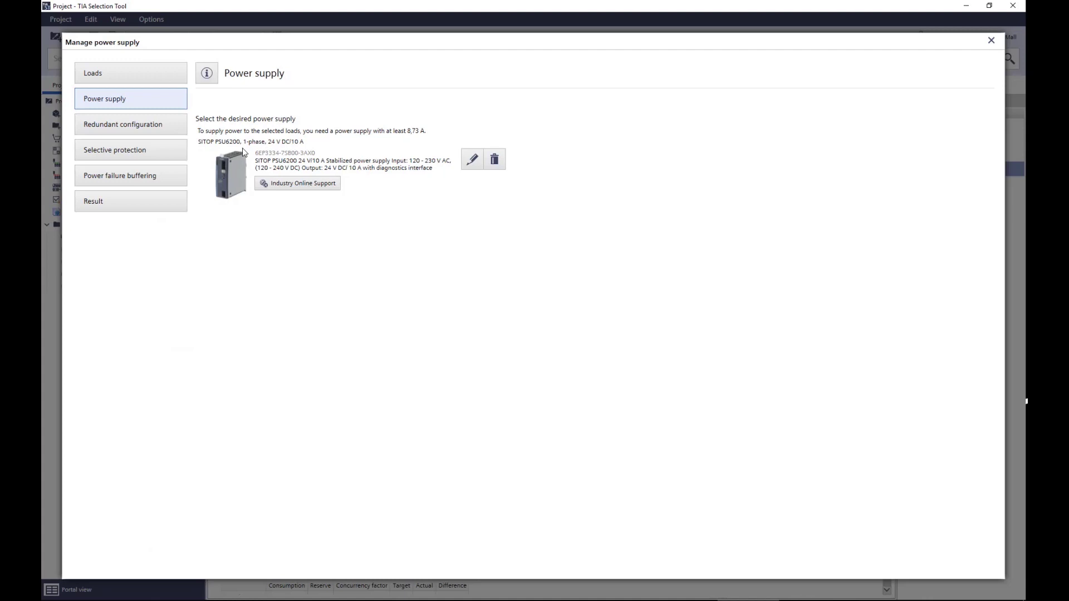
Step: Set the redundant configuration to Yes, adding a SITOP RED1200 redundancy module
click(130, 127)
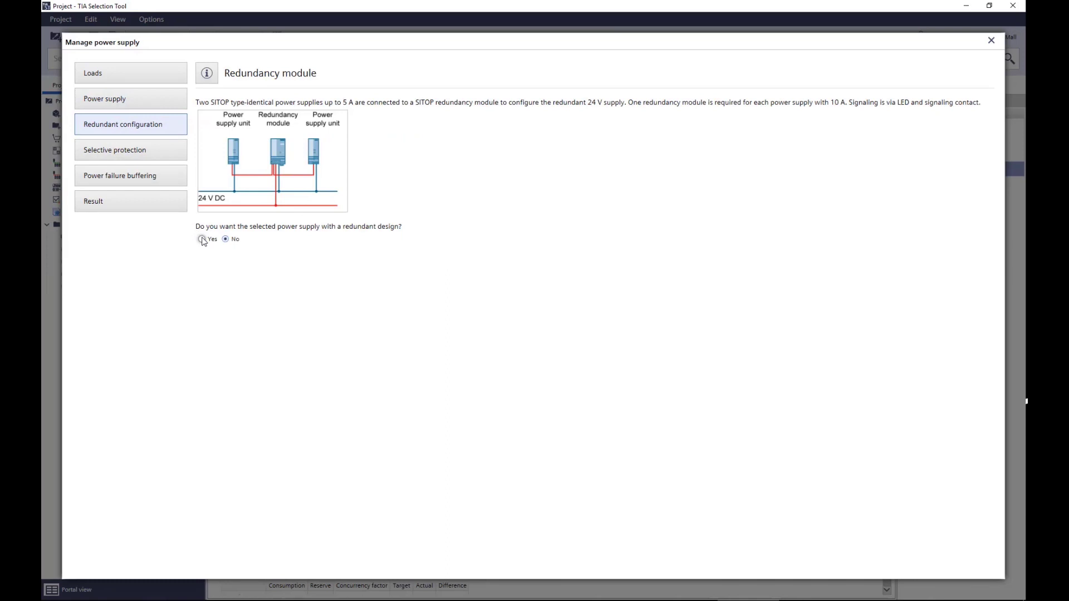
click(202, 240)
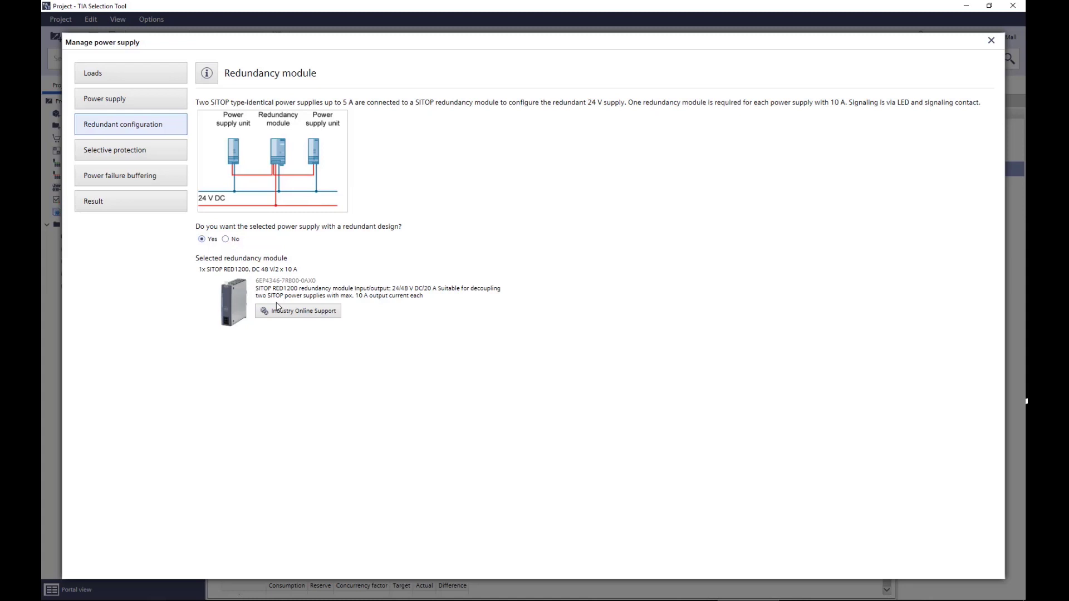
Step: Enable selective protection and list the single-channel-message protection modules
click(135, 159)
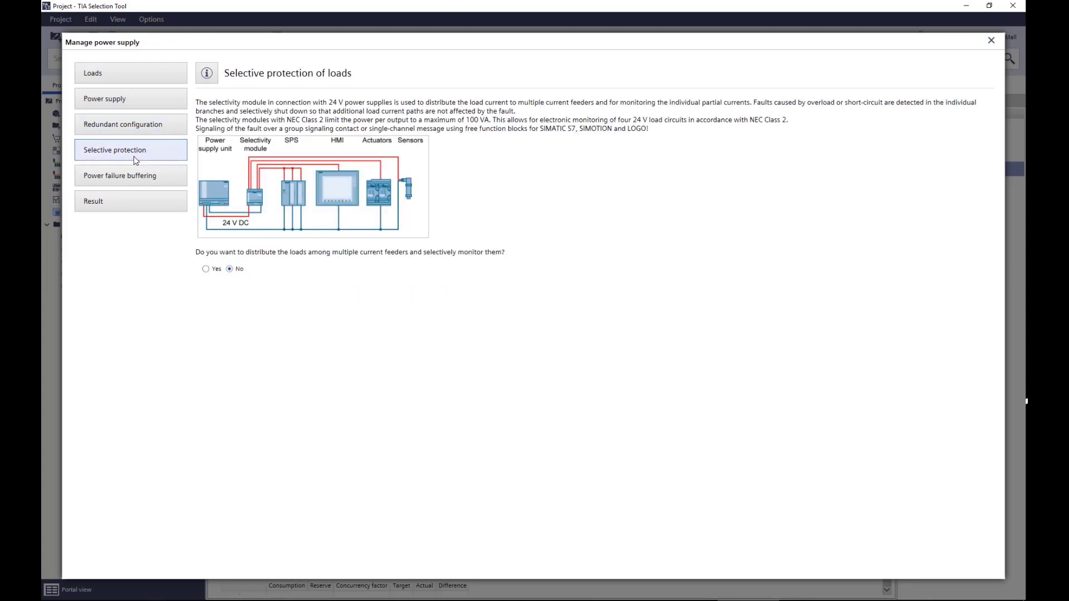
click(206, 269)
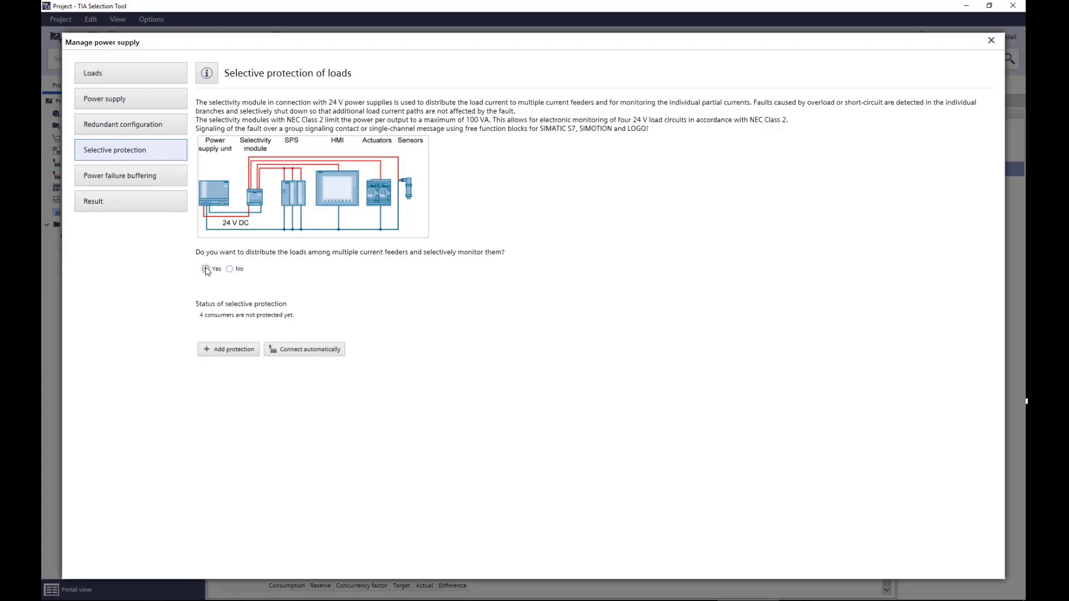
click(237, 351)
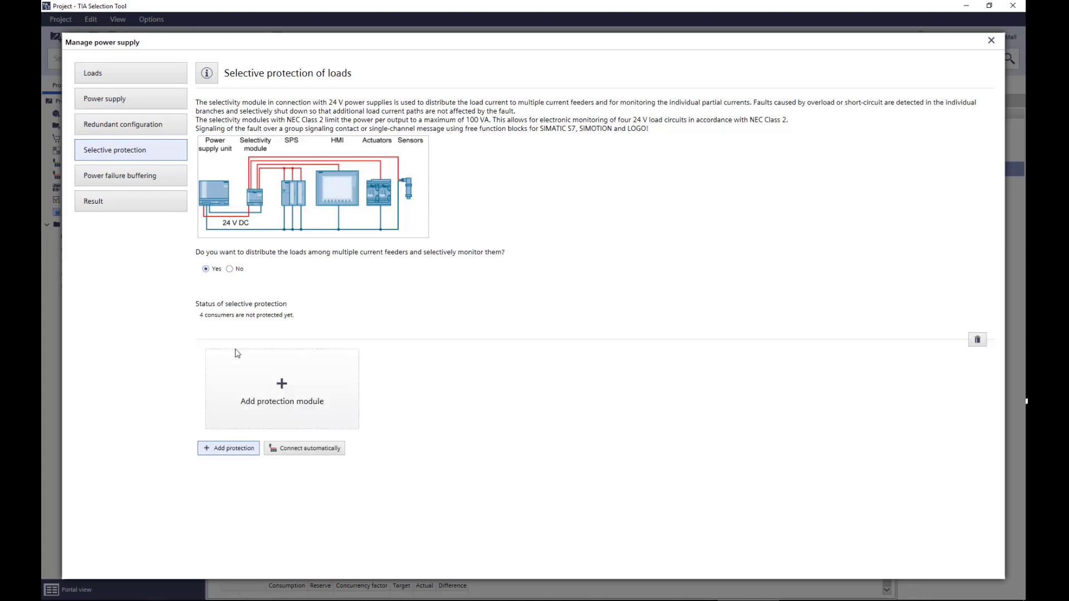
click(255, 383)
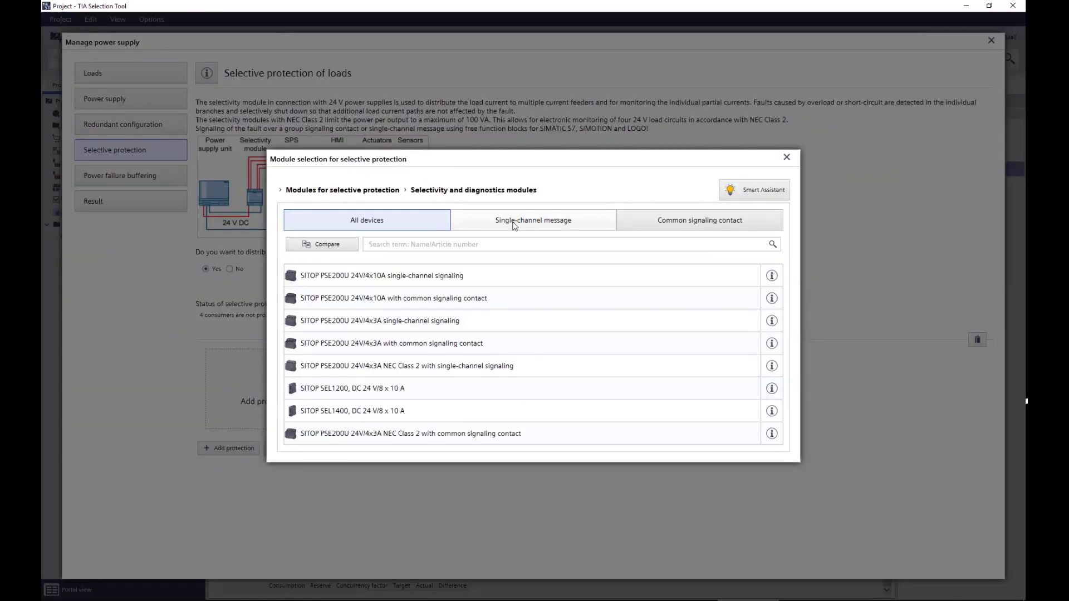
click(543, 223)
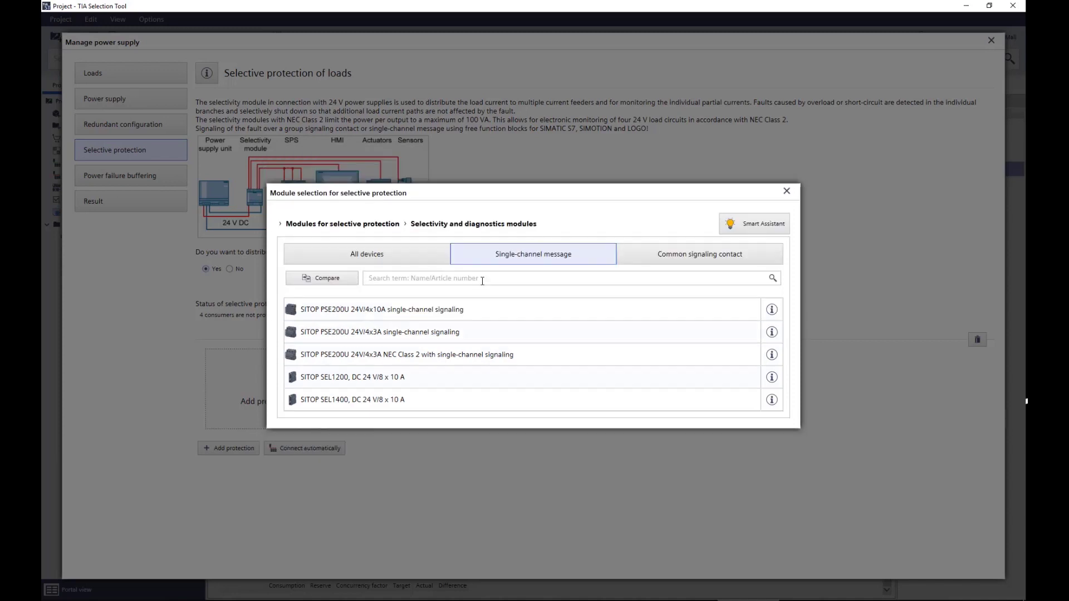
Step: Protect all four loads with a SITOP SEL1200 module, review the Result, and apply the selection
click(391, 379)
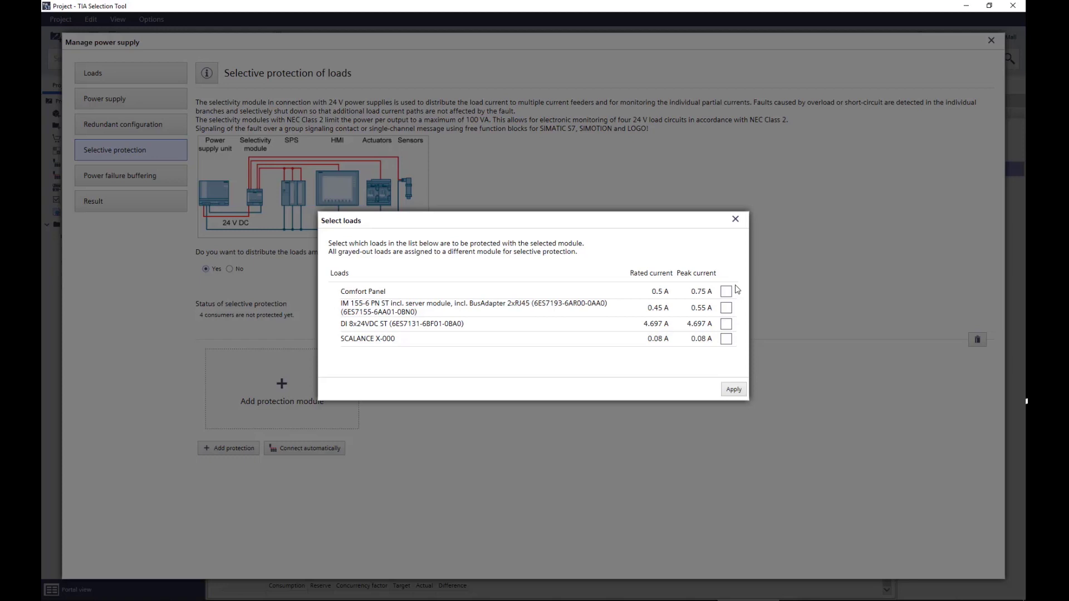
click(726, 291)
click(726, 308)
click(726, 338)
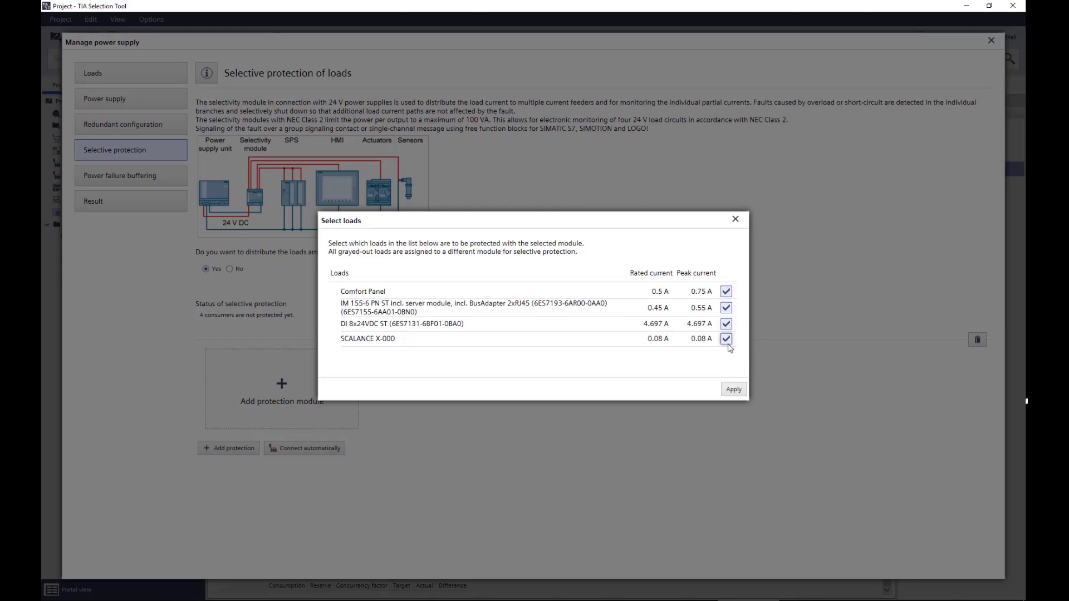
click(726, 392)
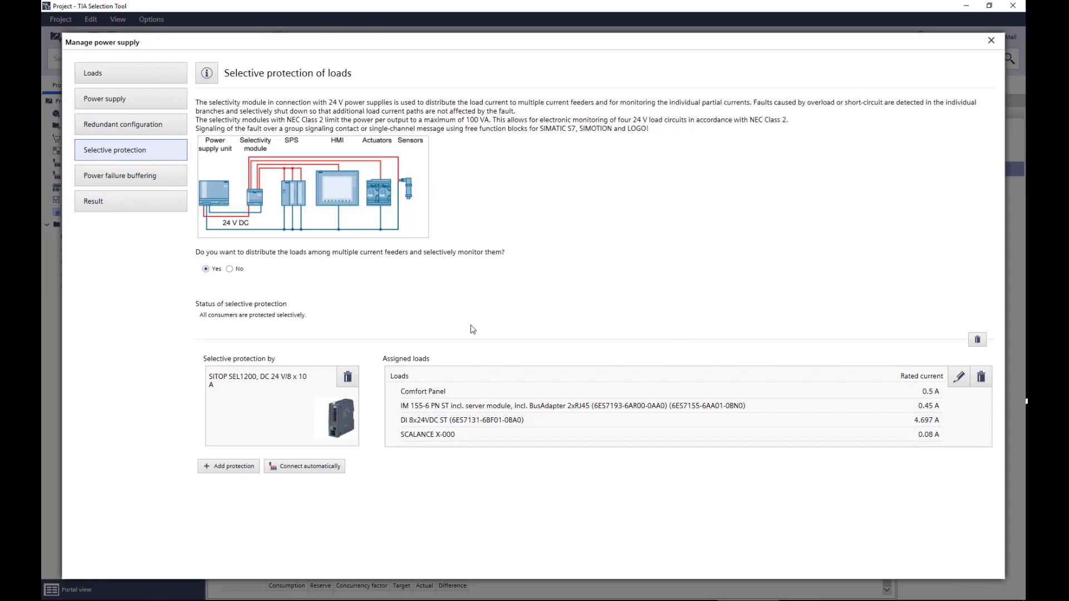
click(106, 198)
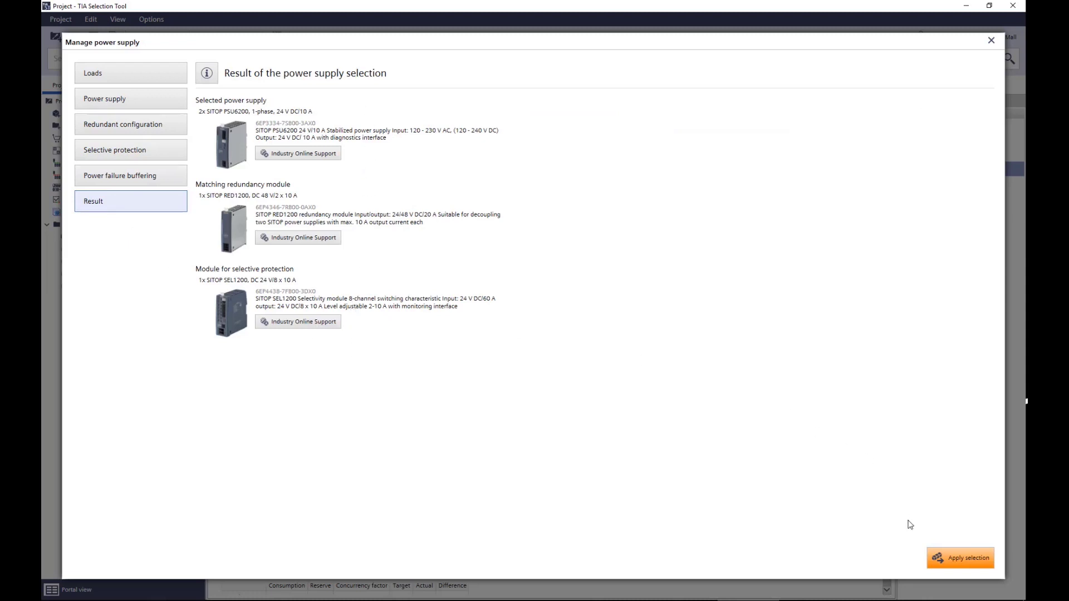
click(954, 558)
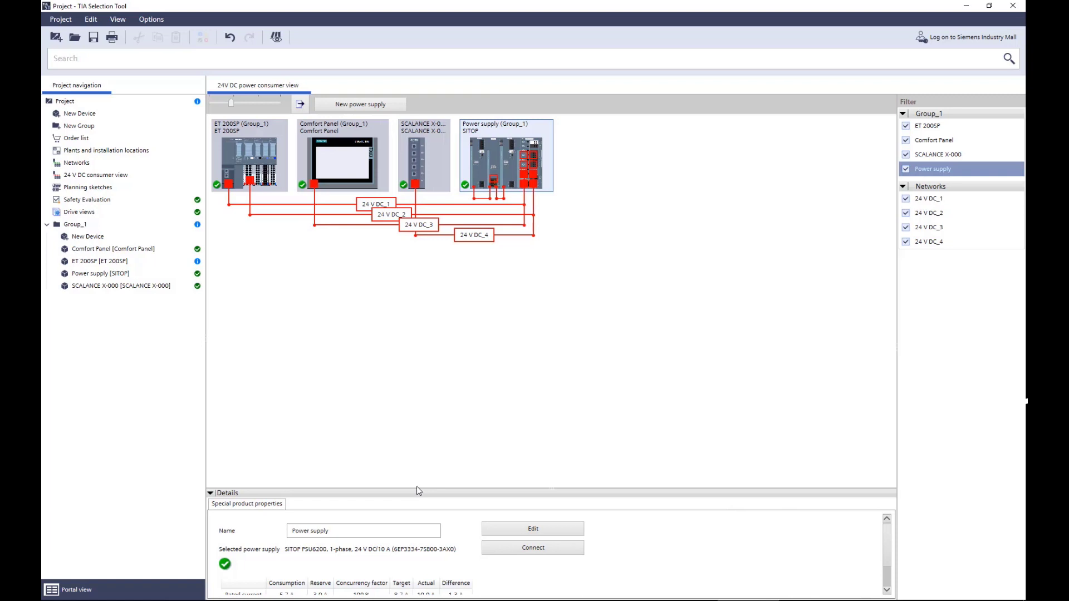
Step: Enlarge the Details panel to show 5.7 A rated, 6.1 A peak current and RED1200 redundancy
drag(418, 488, 425, 399)
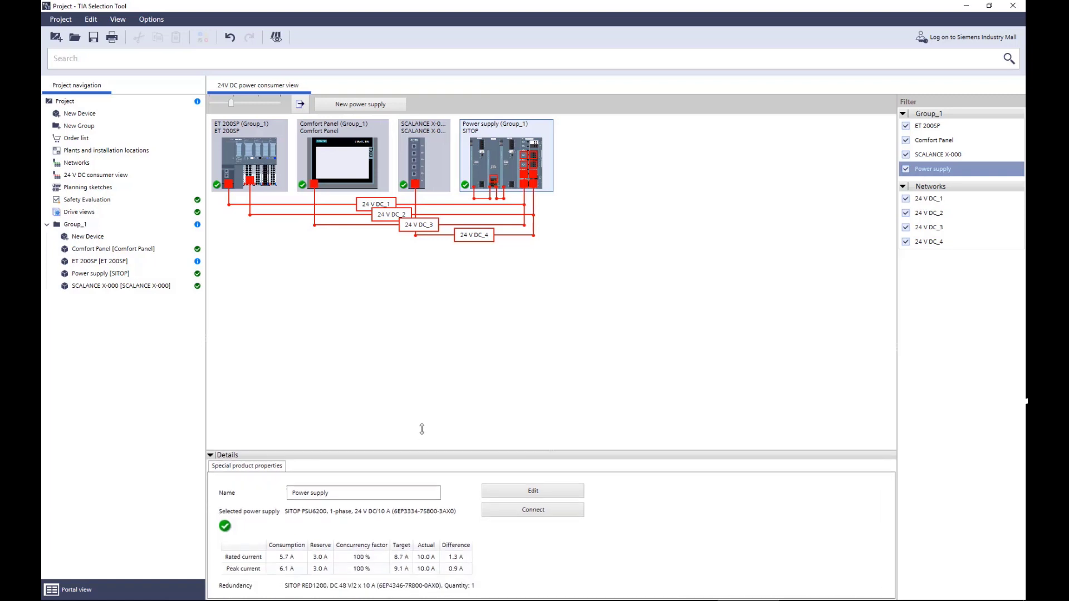